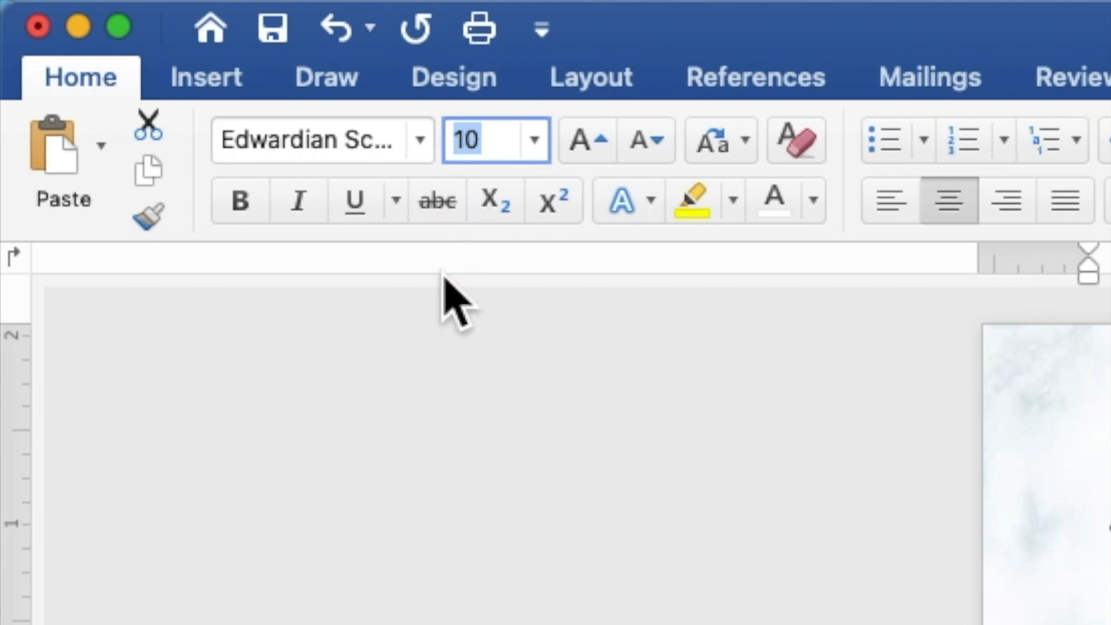
# Set the font size of the couple's two script names inside the circle to 40.
pyautogui.write('40')
pyautogui.press('Return')
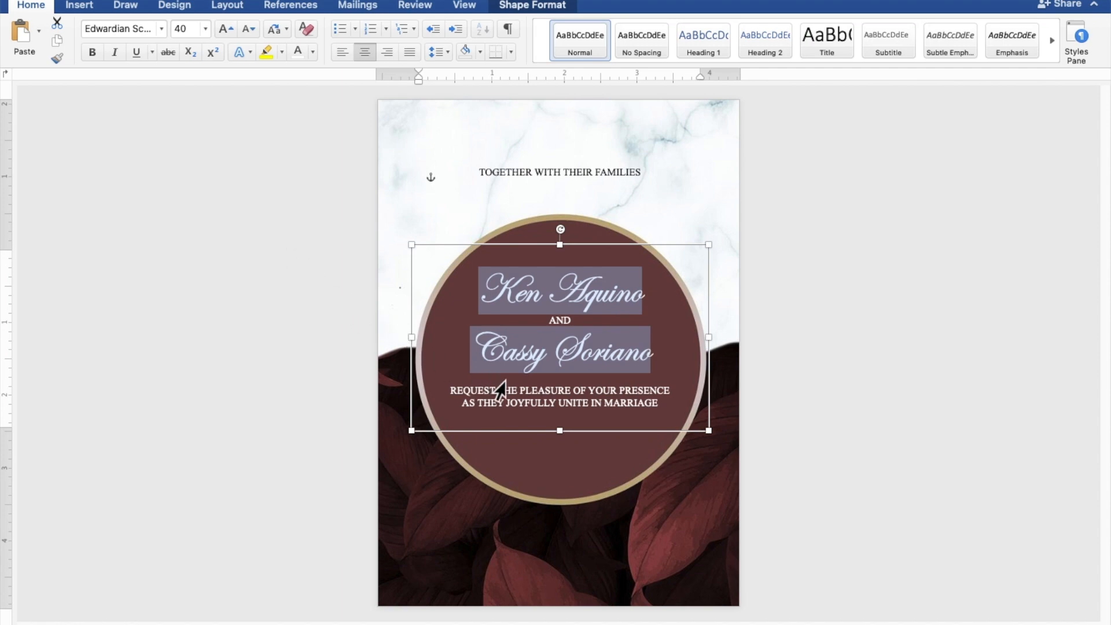
# Insert two blank lines above "REQUEST THE PLEASURE OF YOUR PRESENCE" and extend the text box's lower edge to make room.
pyautogui.click(450, 389)
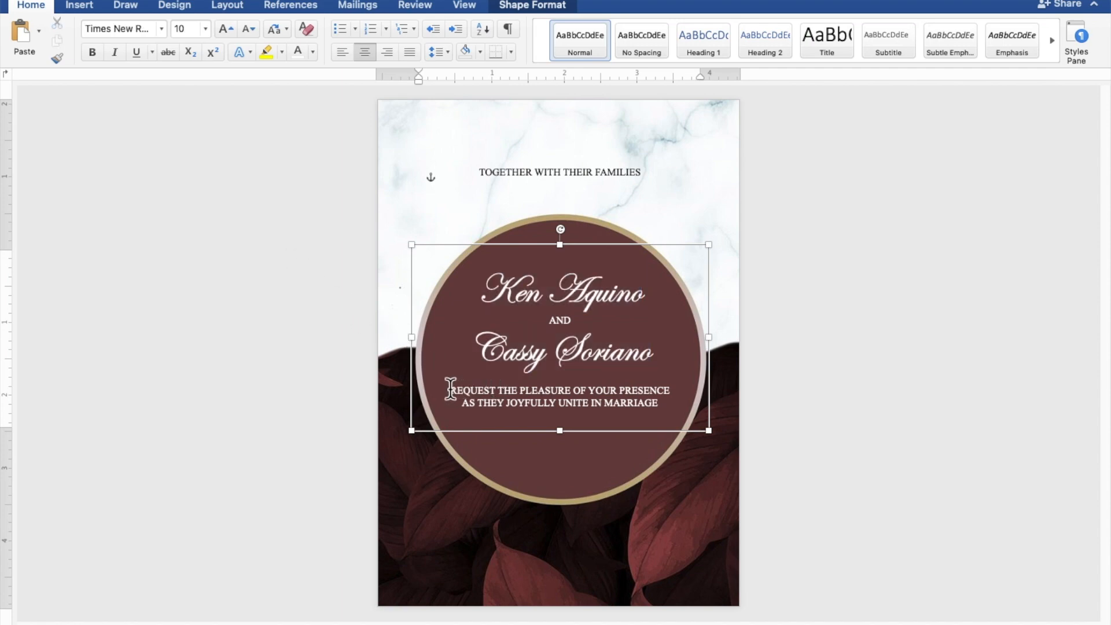
pyautogui.press('Return')
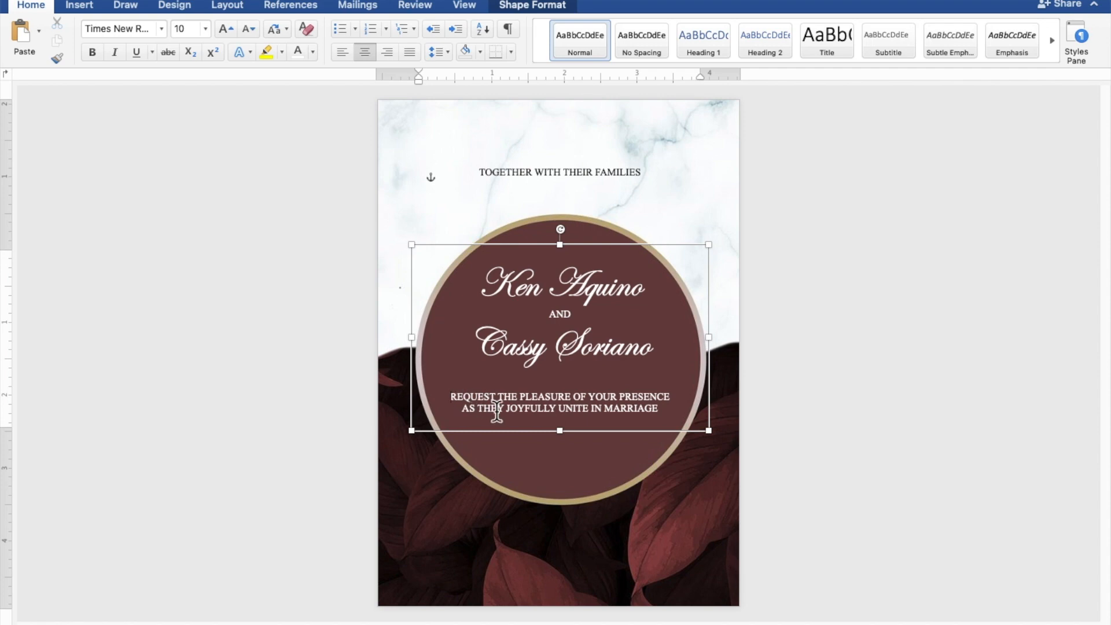
pyautogui.moveTo(561, 433); pyautogui.dragTo(560, 466)
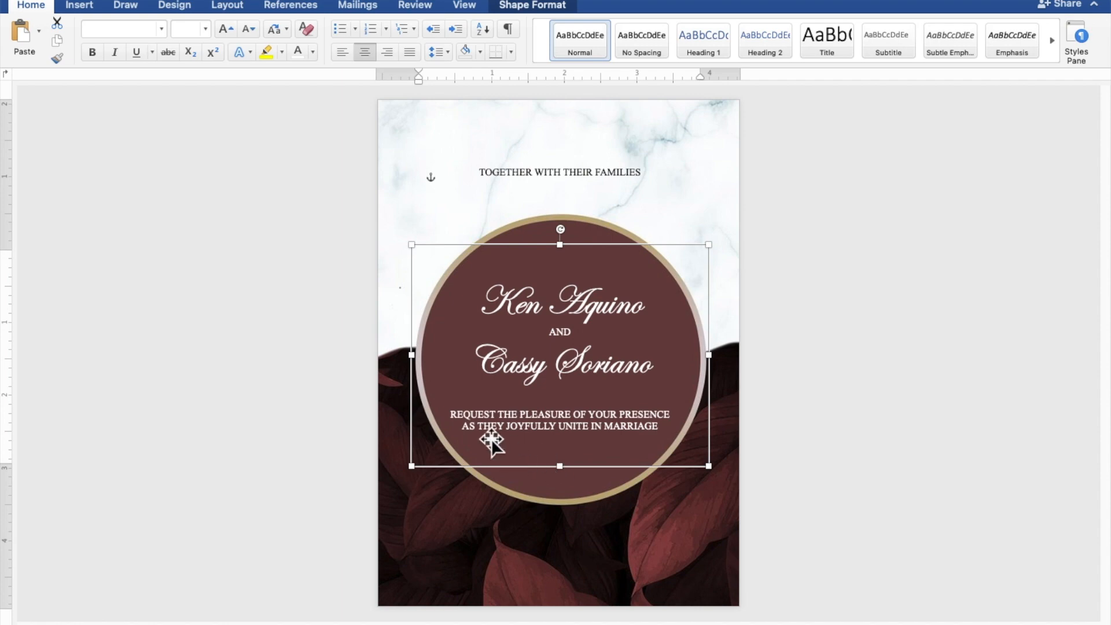
pyautogui.click(451, 412)
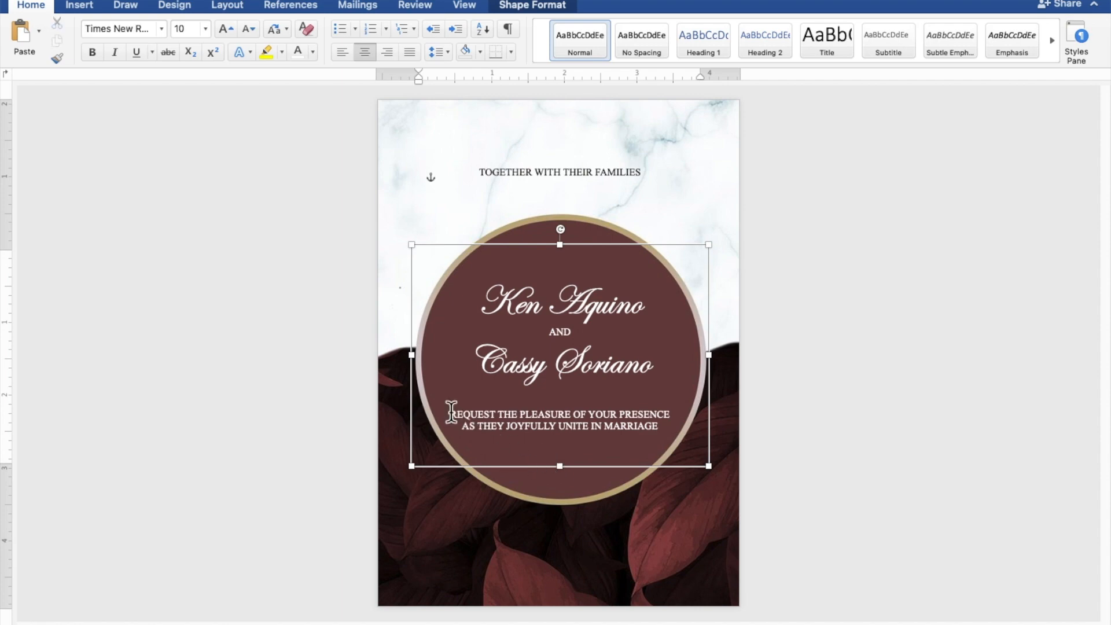
pyautogui.press('Return')
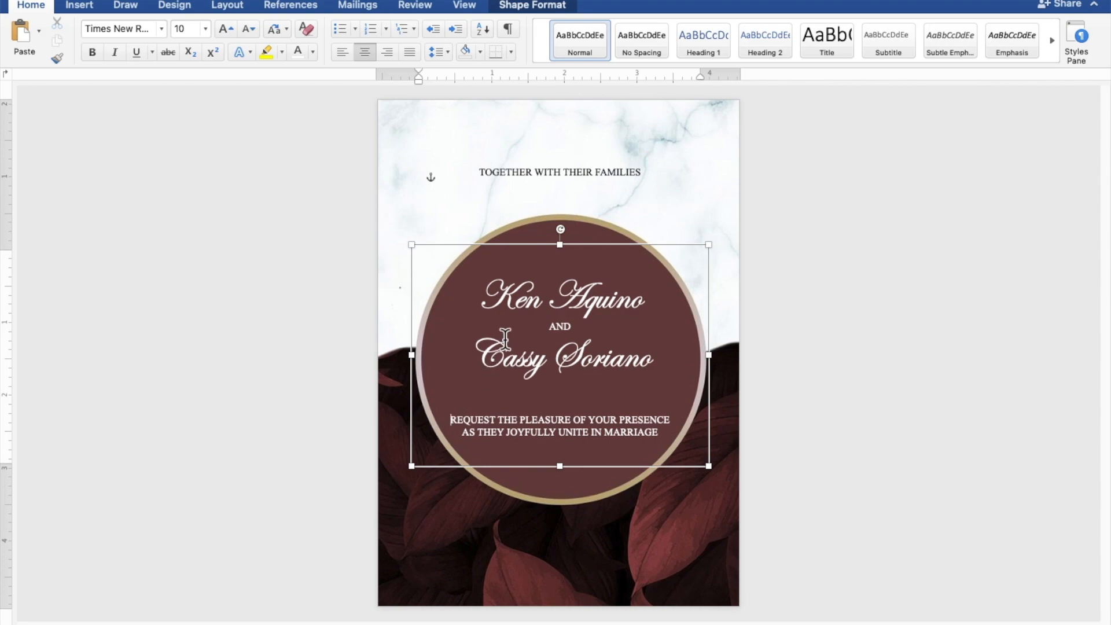
# Duplicate the "TOGETHER WITH THEIR FAMILIES" text box and place the copy over the dark leaves just below the circle.
pyautogui.click(571, 177)
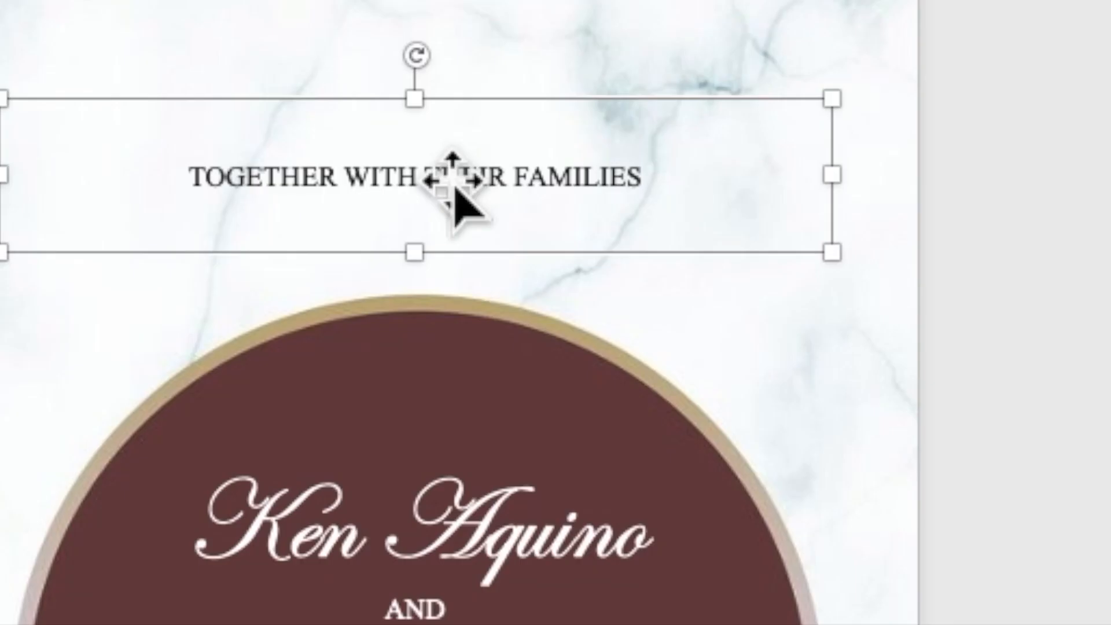
pyautogui.rightClick(455, 190)
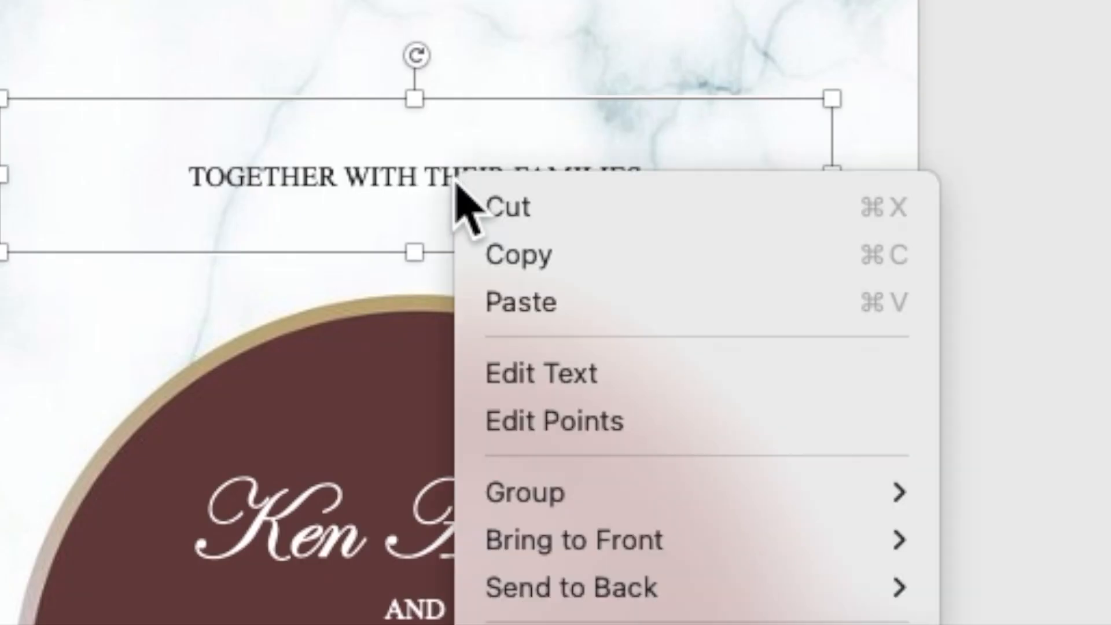
pyautogui.click(496, 264)
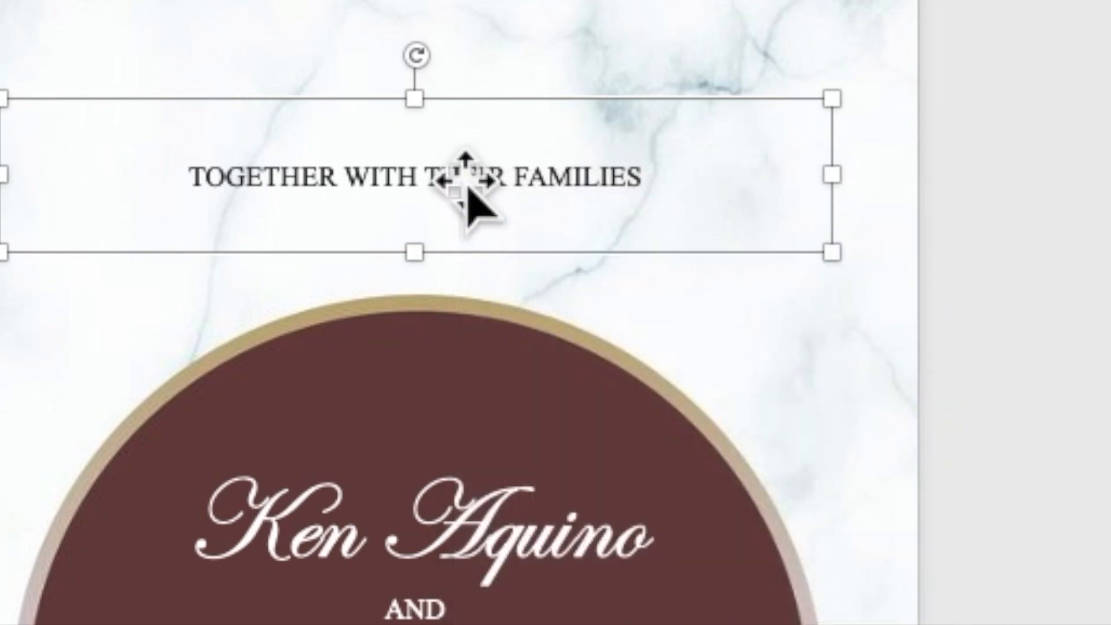
pyautogui.rightClick(470, 184)
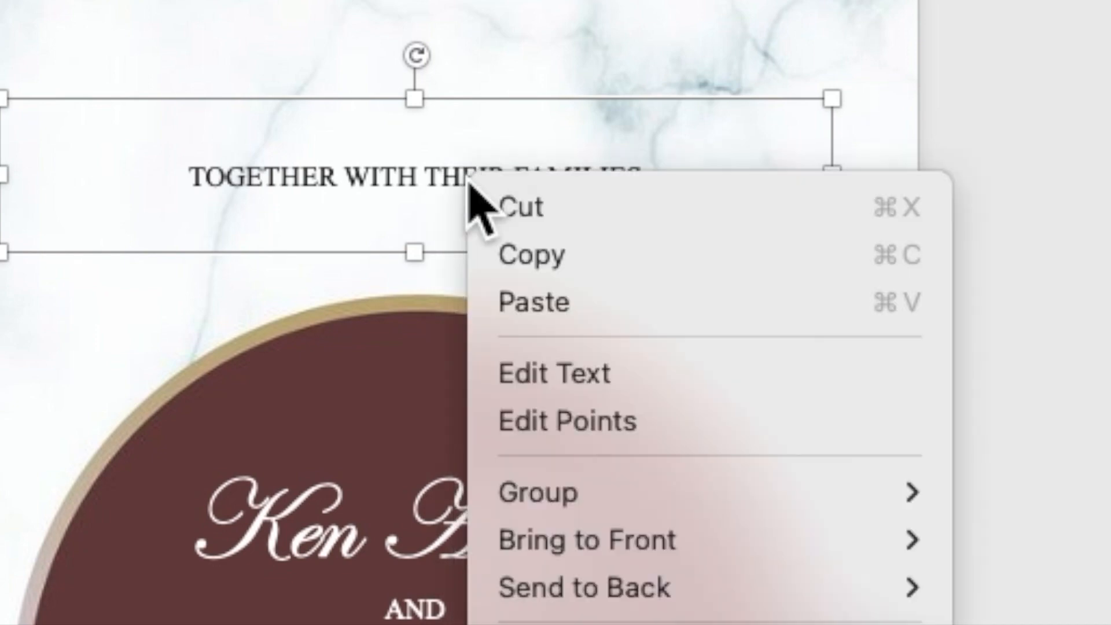
pyautogui.click(525, 300)
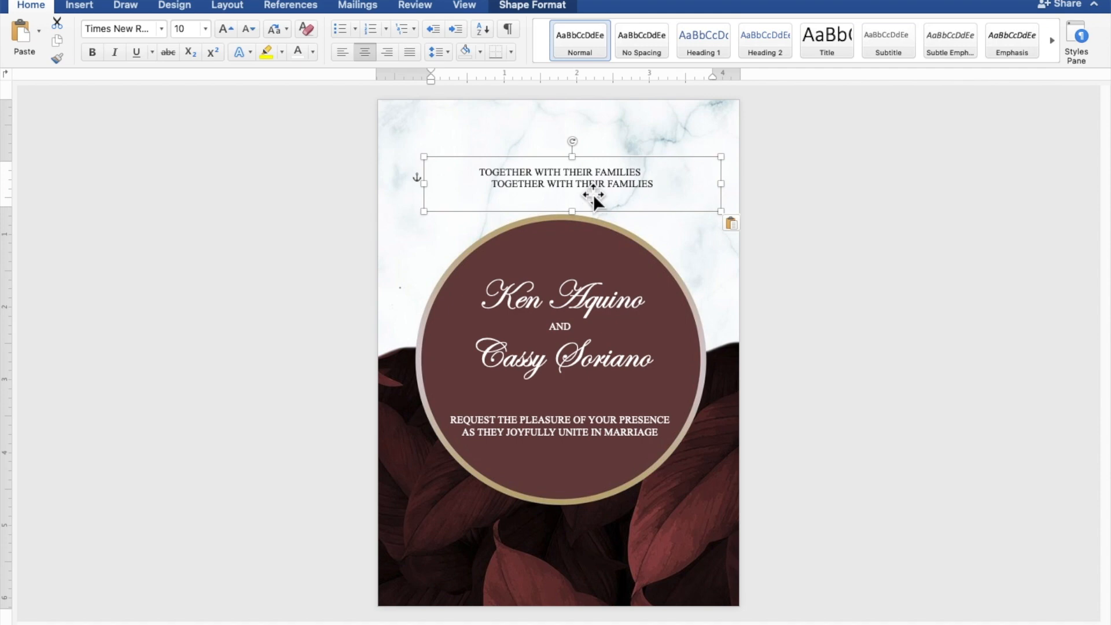
pyautogui.moveTo(515, 264); pyautogui.dragTo(504, 350)
pyautogui.moveTo(591, 234); pyautogui.dragTo(576, 543)
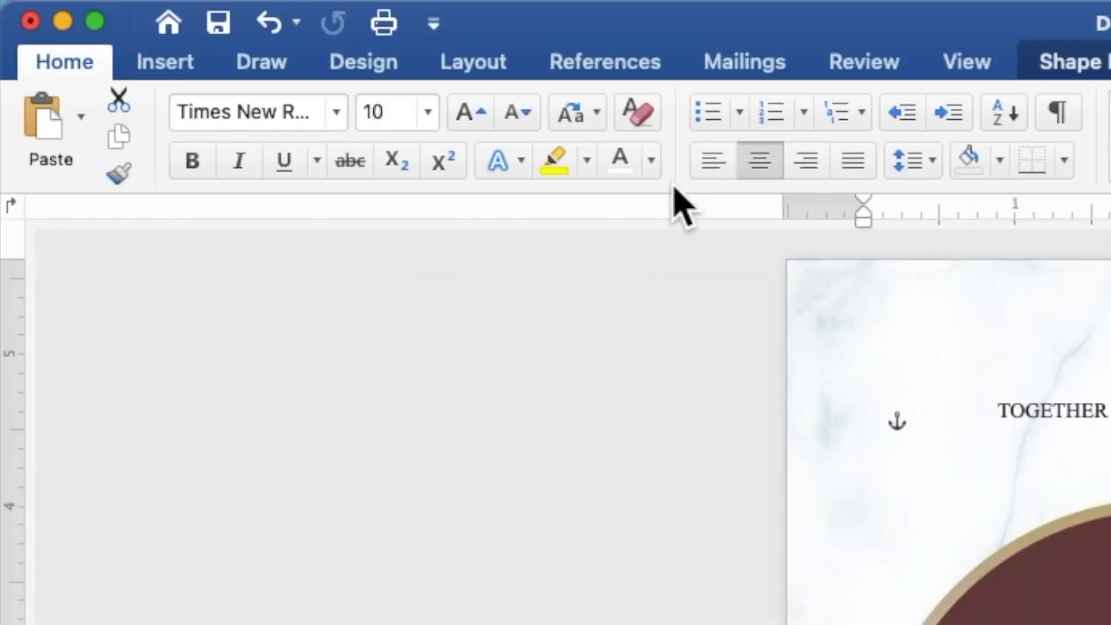
# Make the copied text box's text white and extend the box down almost to the page's lower edge.
pyautogui.click(652, 161)
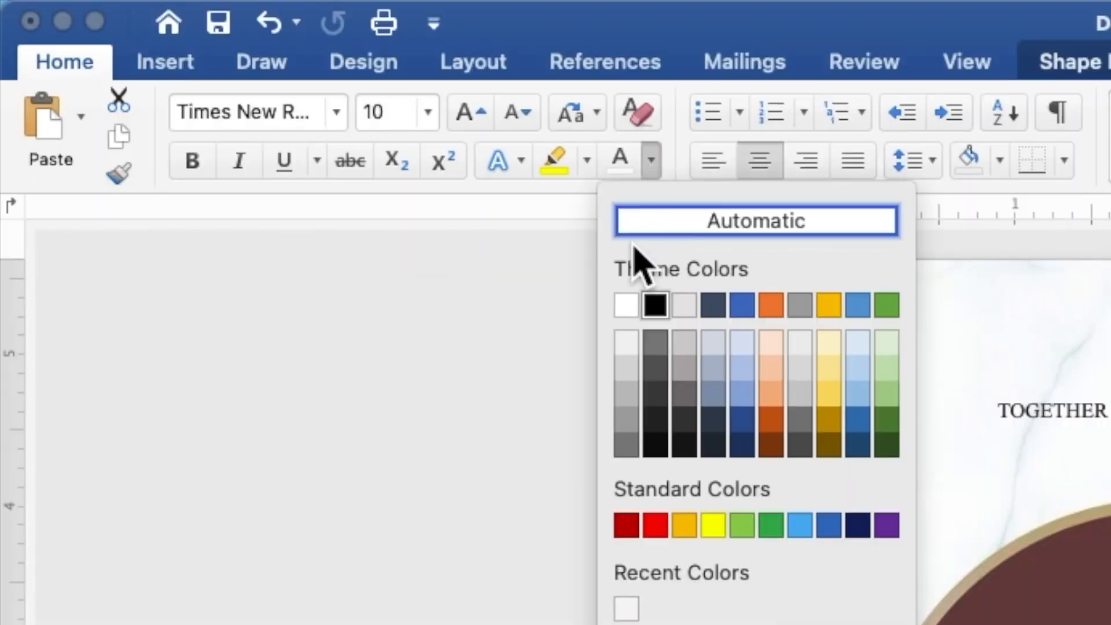
pyautogui.click(623, 309)
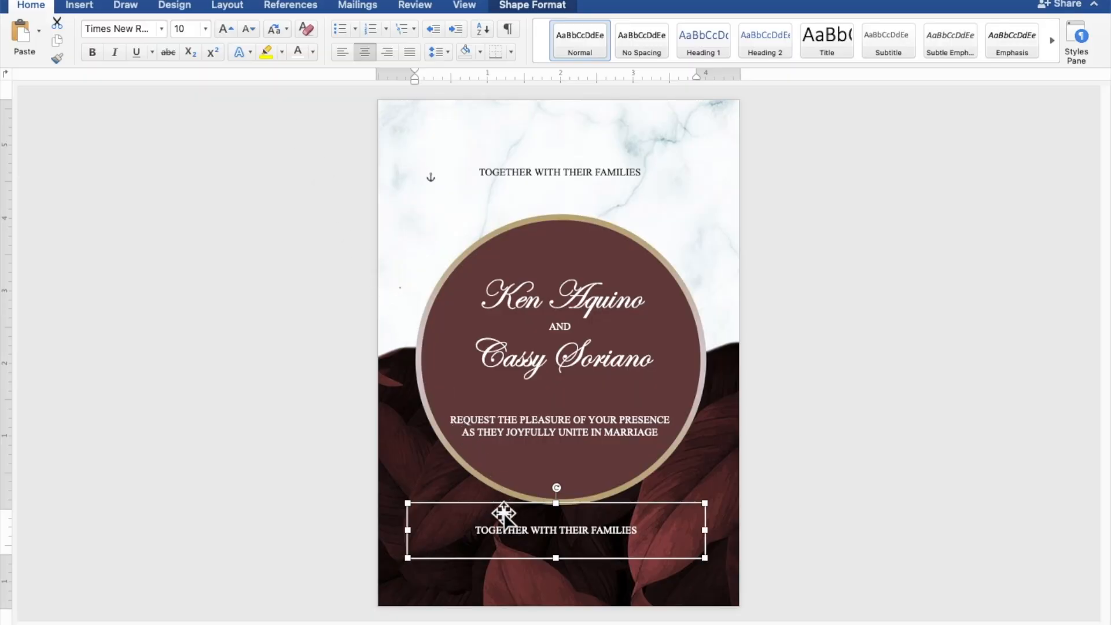
pyautogui.moveTo(556, 557); pyautogui.dragTo(566, 601)
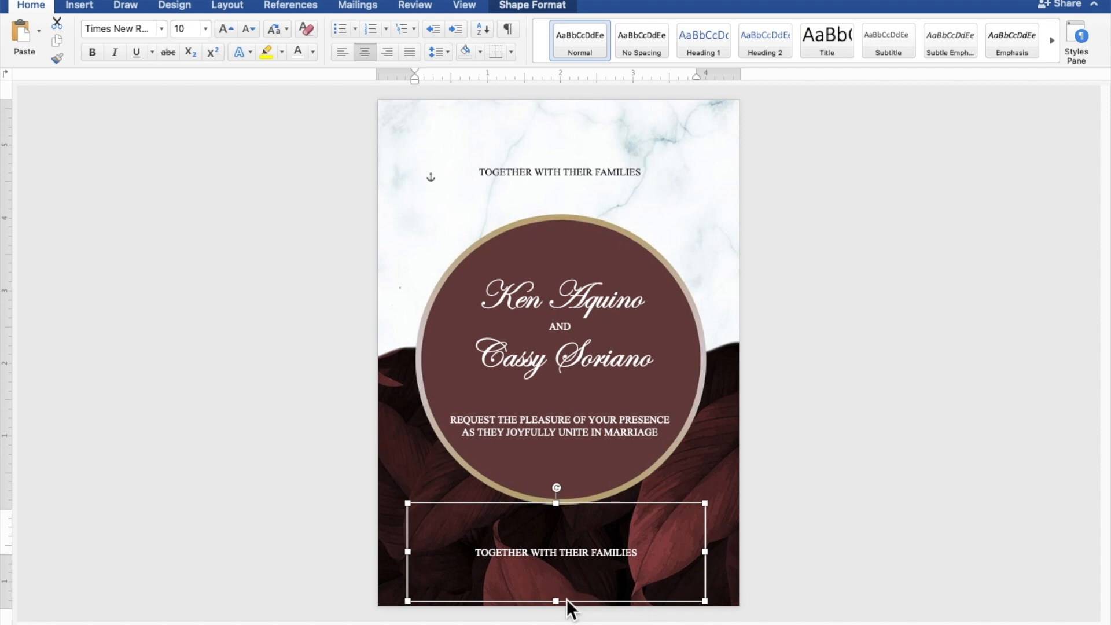
# Replace the text in the box below the circle with "SUNDAY | DECEMBER 31, 2023".
pyautogui.moveTo(641, 542); pyautogui.dragTo(474, 553)
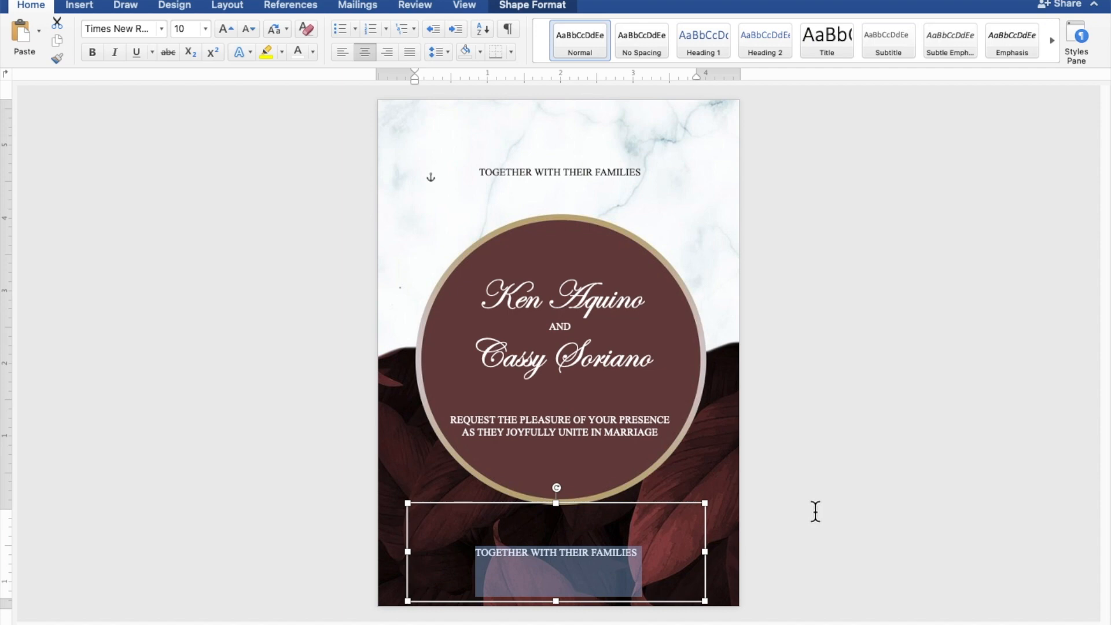
pyautogui.press('BackSpace')
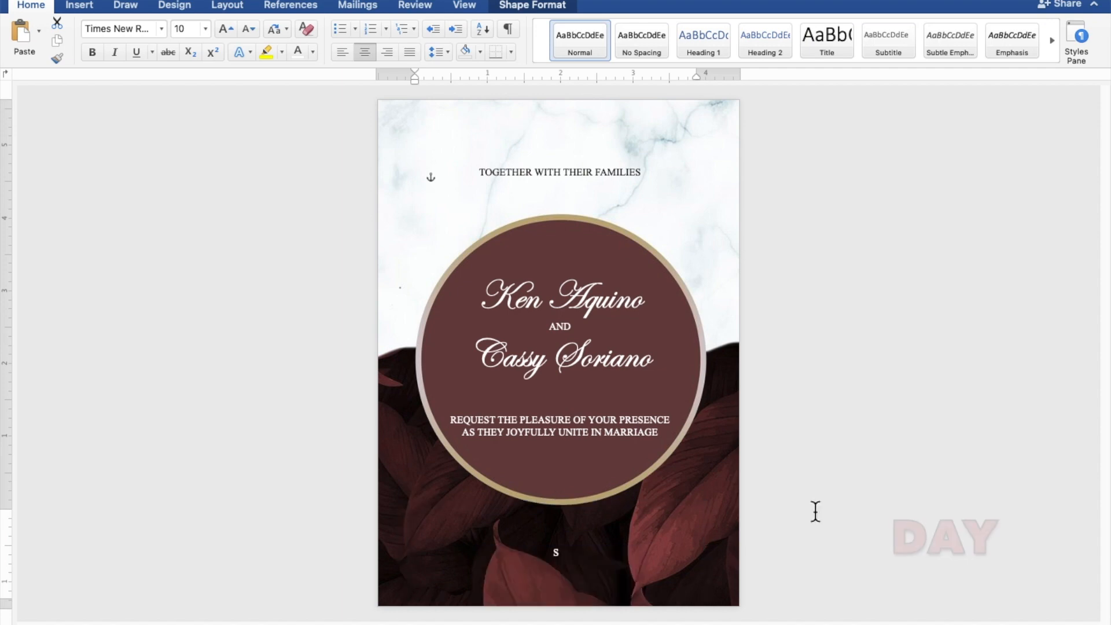
pyautogui.write('SUND')
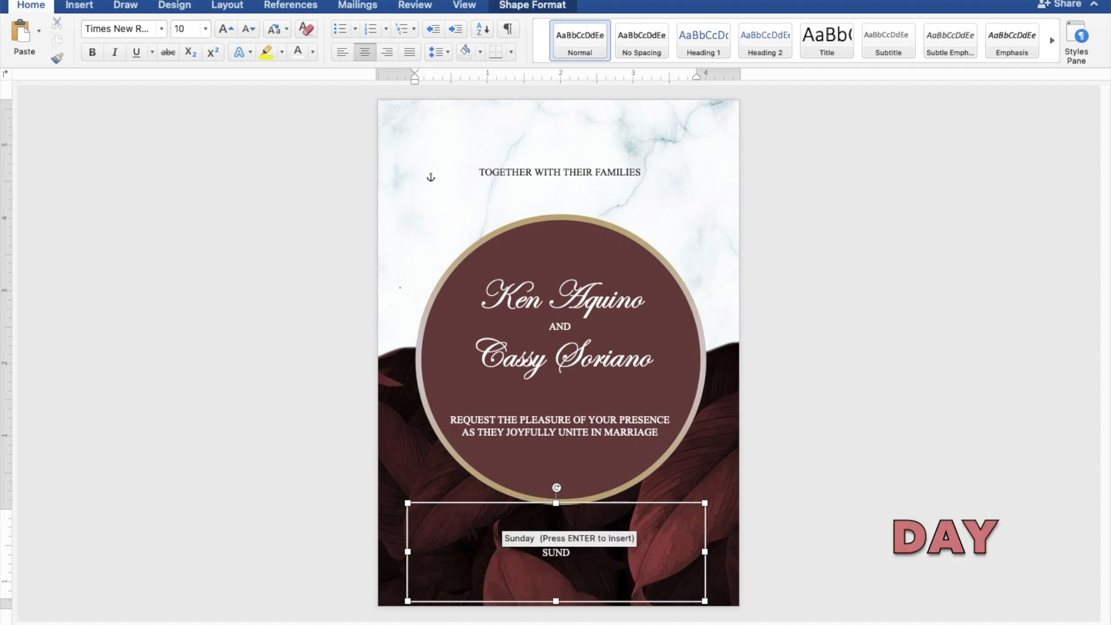
pyautogui.write('AY ')
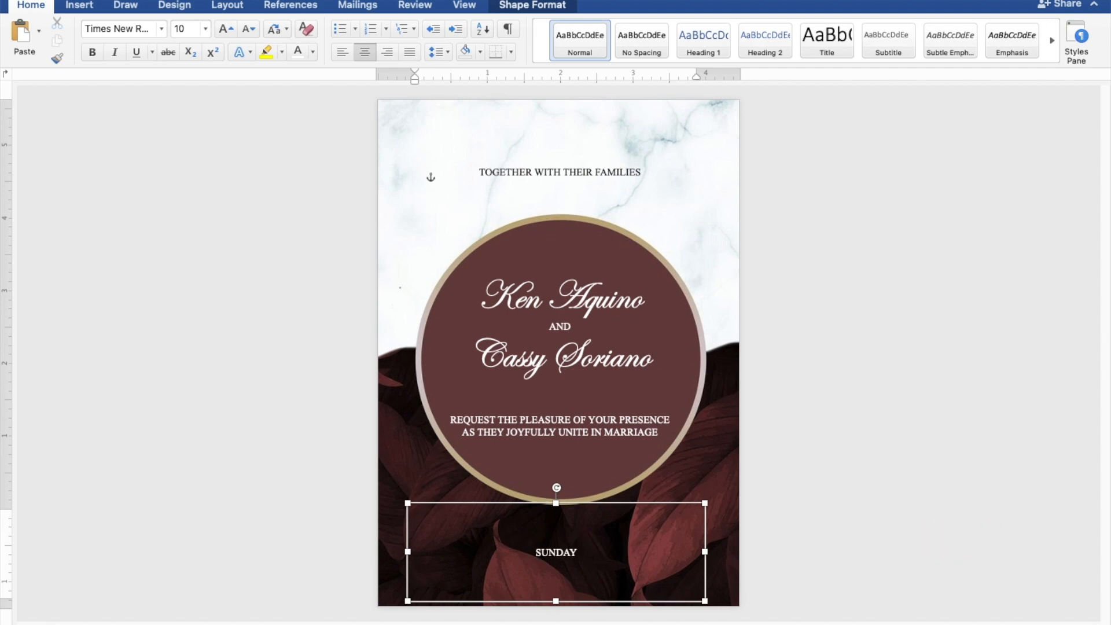
pyautogui.write('| D')
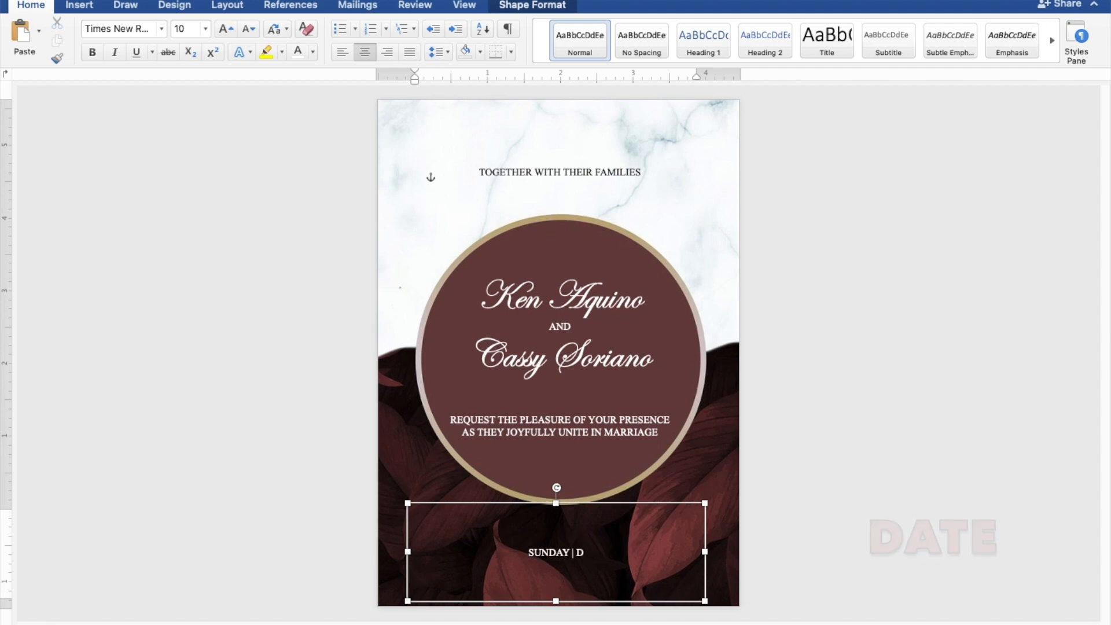
pyautogui.write('ECE')
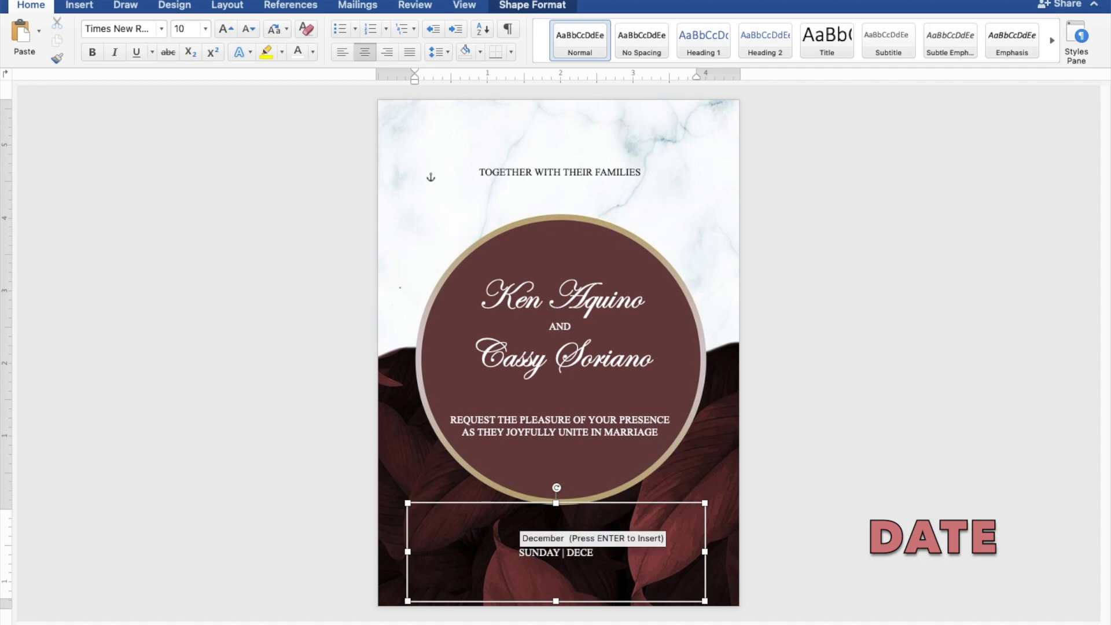
pyautogui.write('MBE')
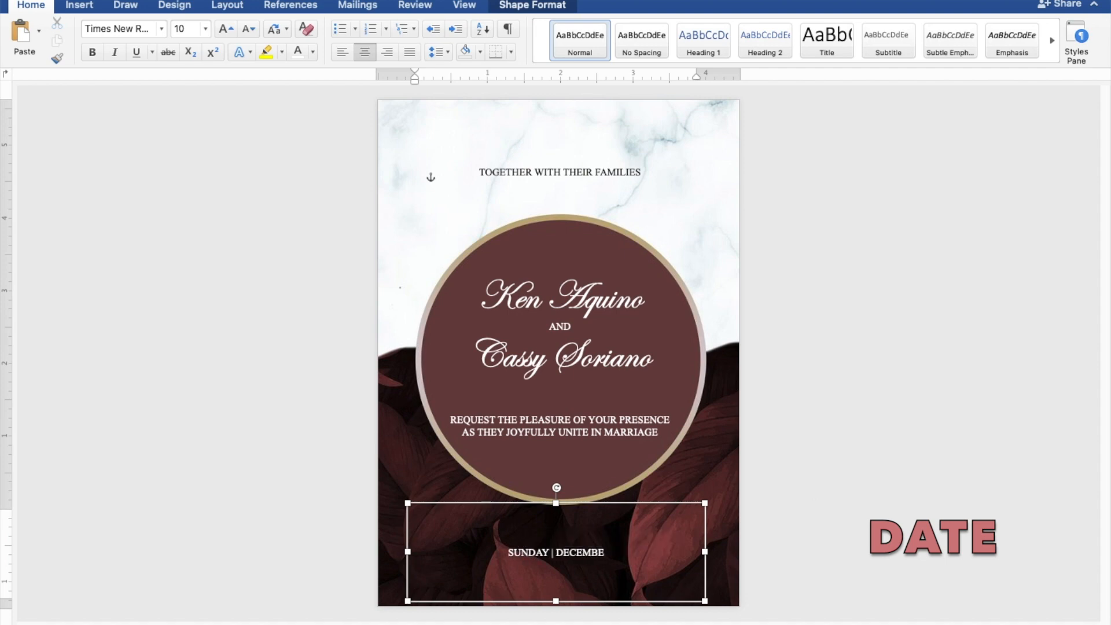
pyautogui.write('R 31,')
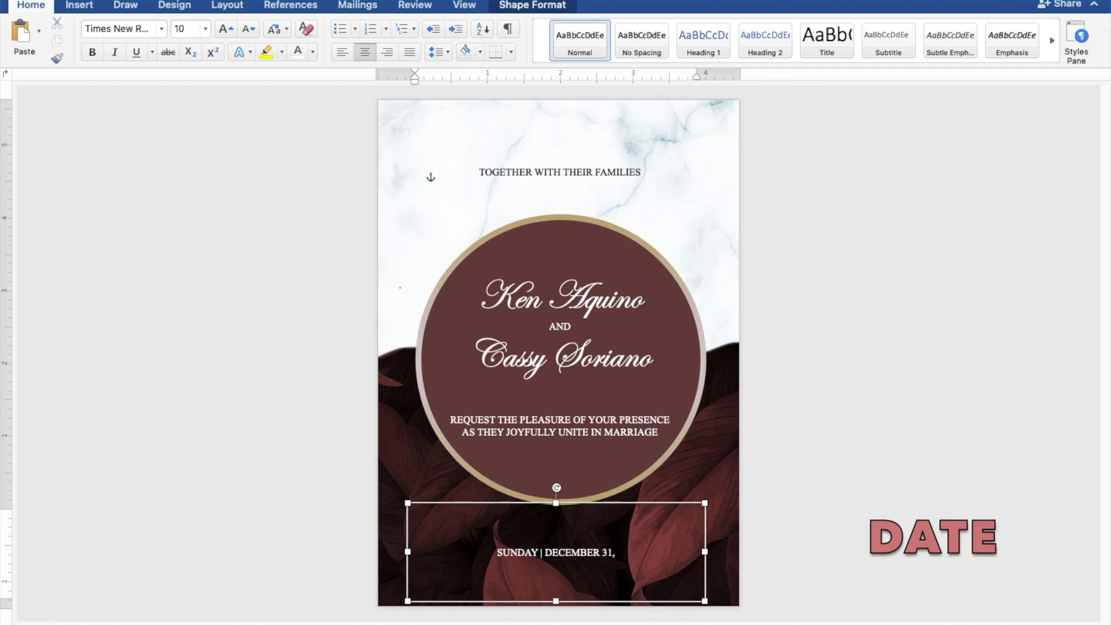
pyautogui.write(' 2023')
# Add the ceremony time "10:00 IN THE MORNING" on a new line under the date.
pyautogui.press('Return')
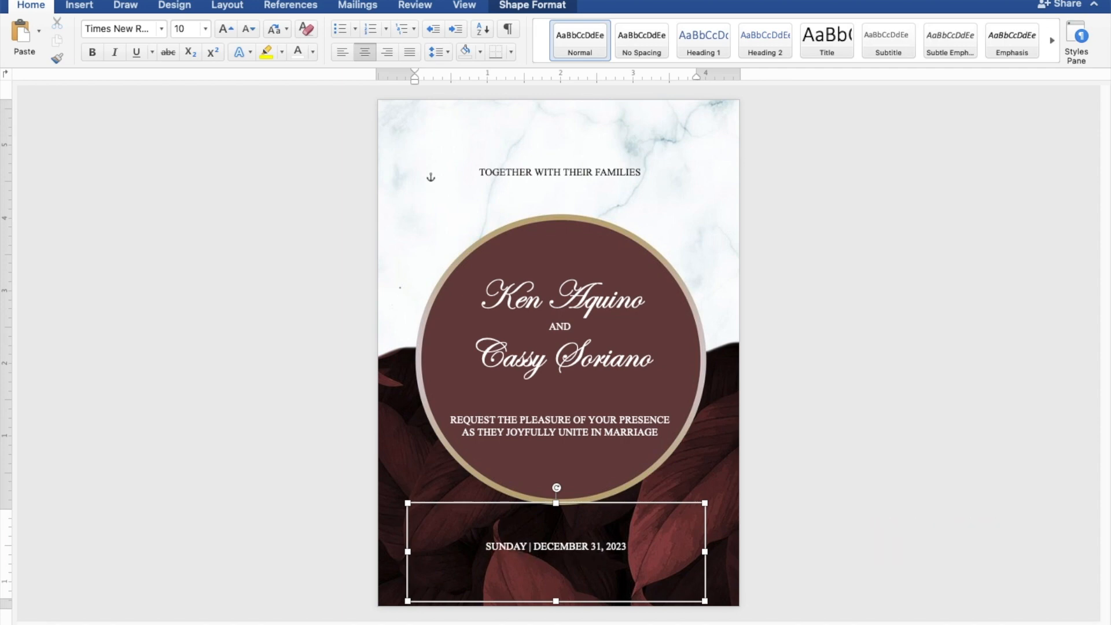
pyautogui.write('10')
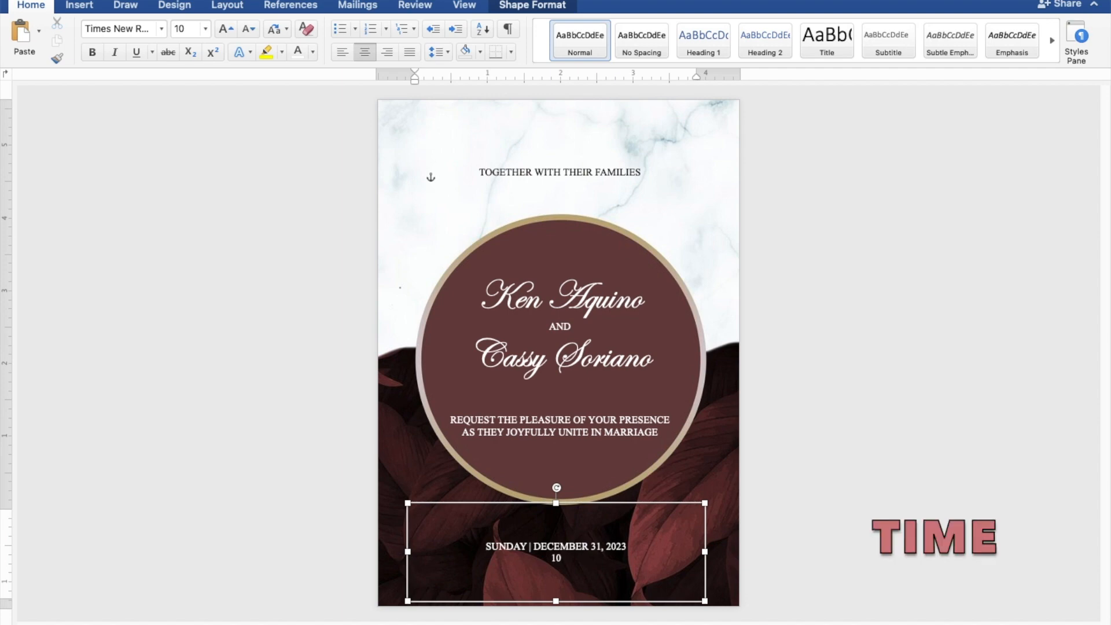
pyautogui.write(':00 IN THE MORNING')
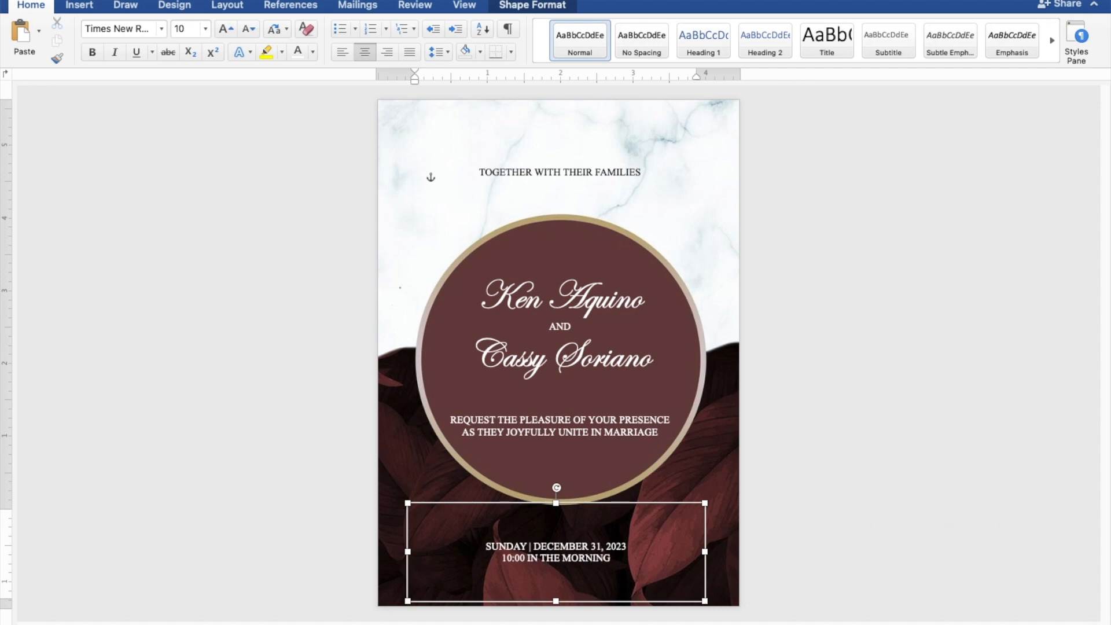
# Add the church name "ST. THOMAS AQUINAS PARISH CHURCH" on a new line under the time.
pyautogui.press('Return')
pyautogui.write('ST')
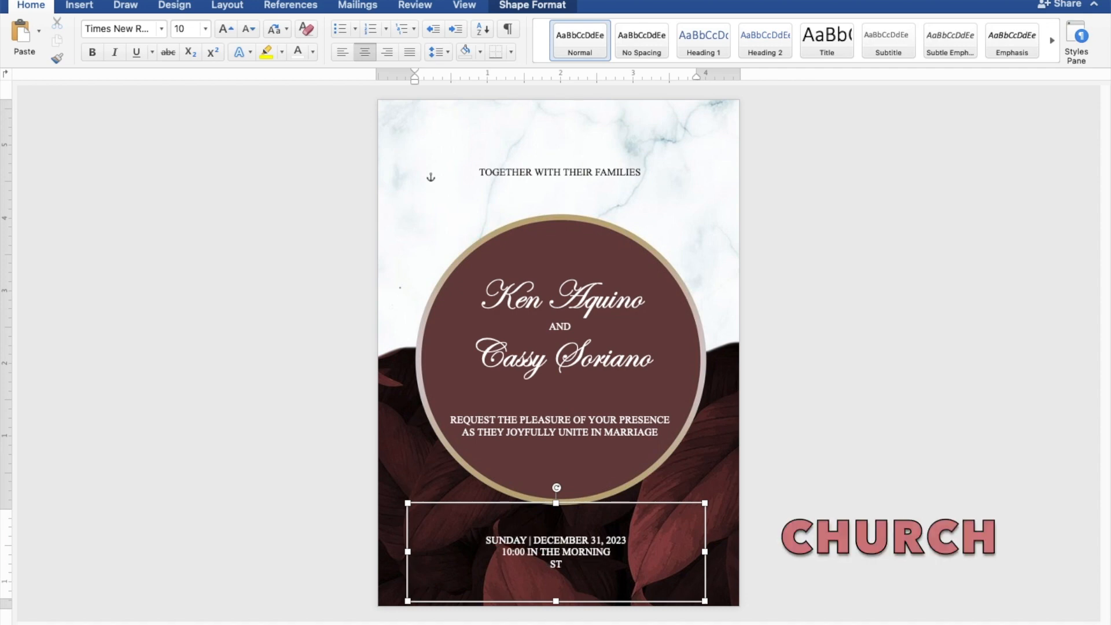
pyautogui.write('. THOMAS AQUINA')
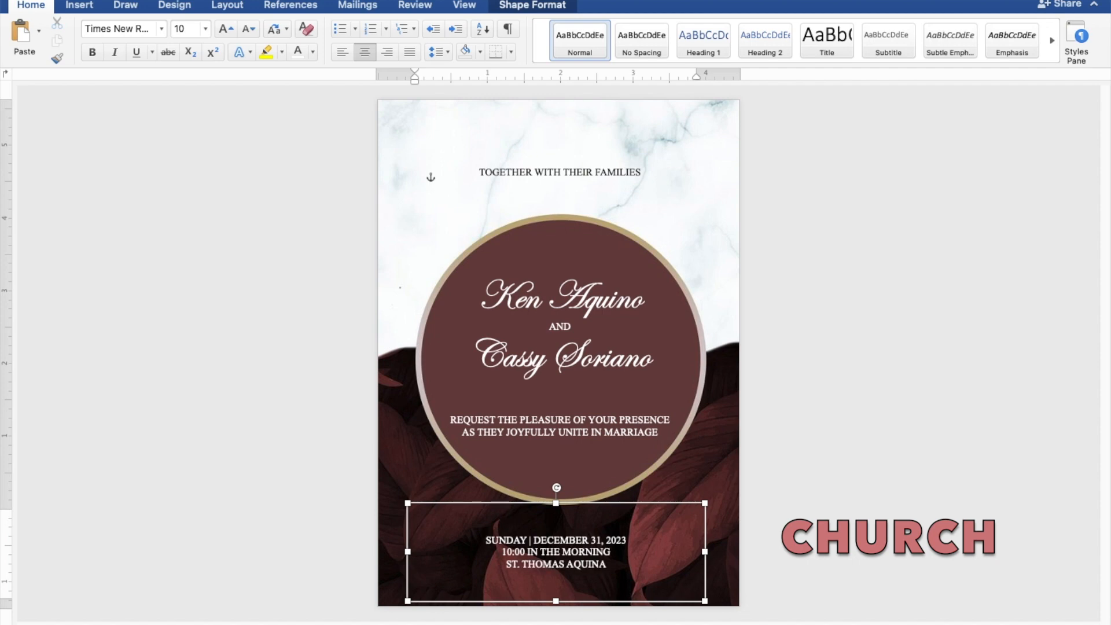
pyautogui.write('S P')
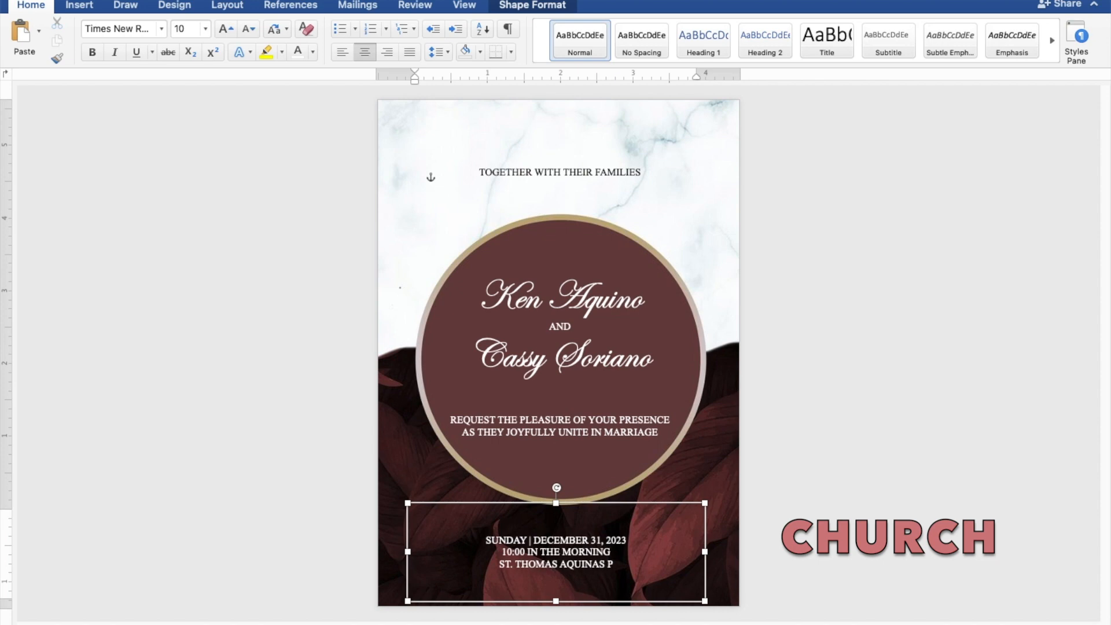
pyautogui.write('ARI')
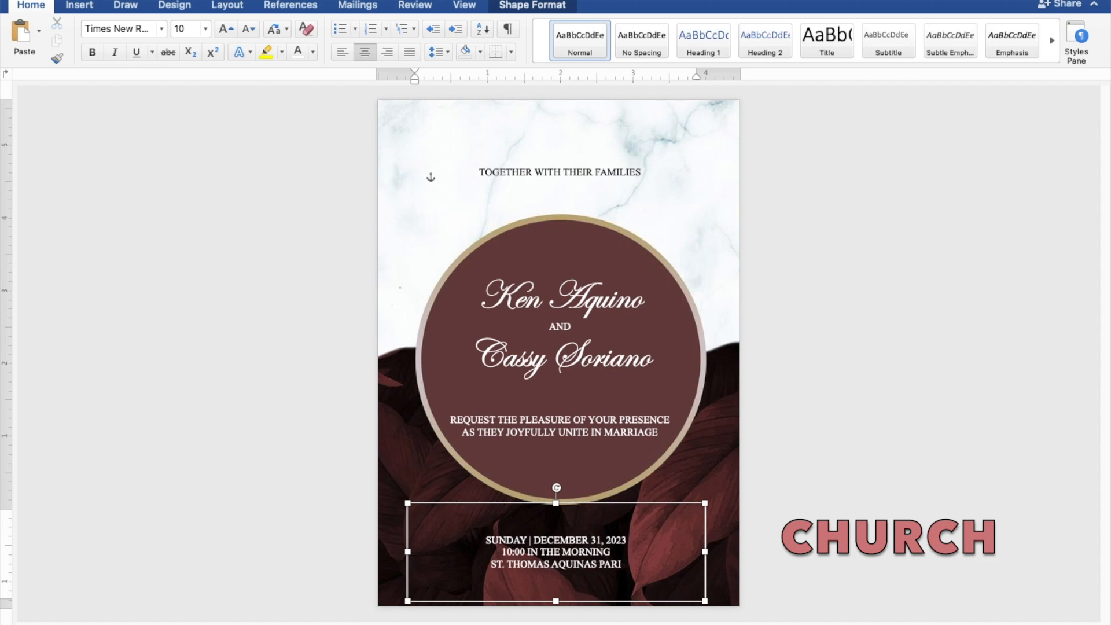
pyautogui.write('SH CHU')
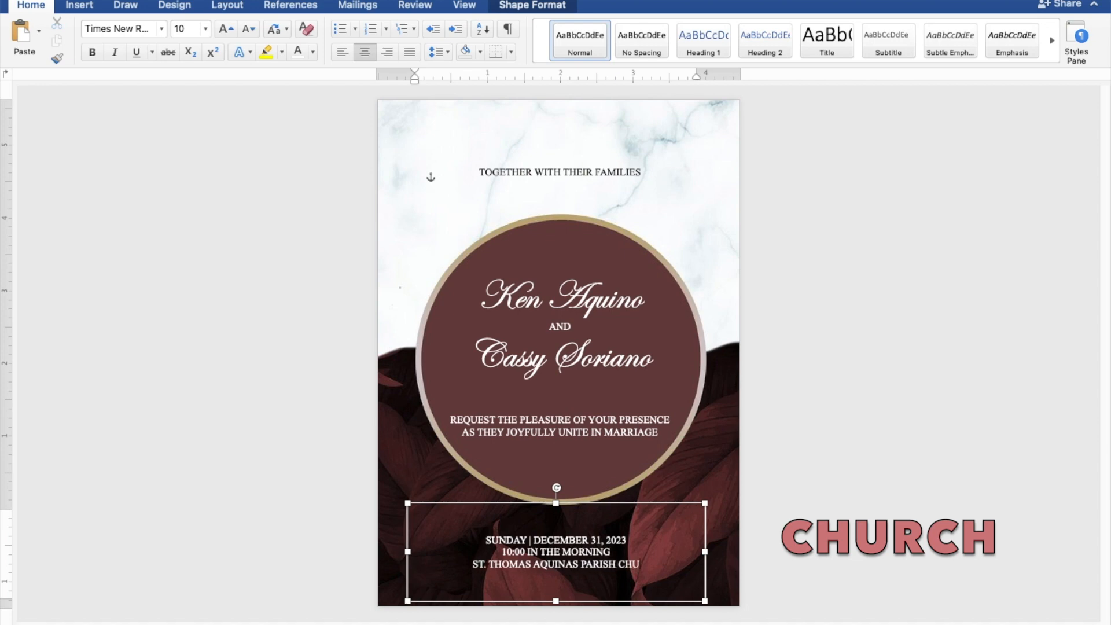
pyautogui.write('RCH')
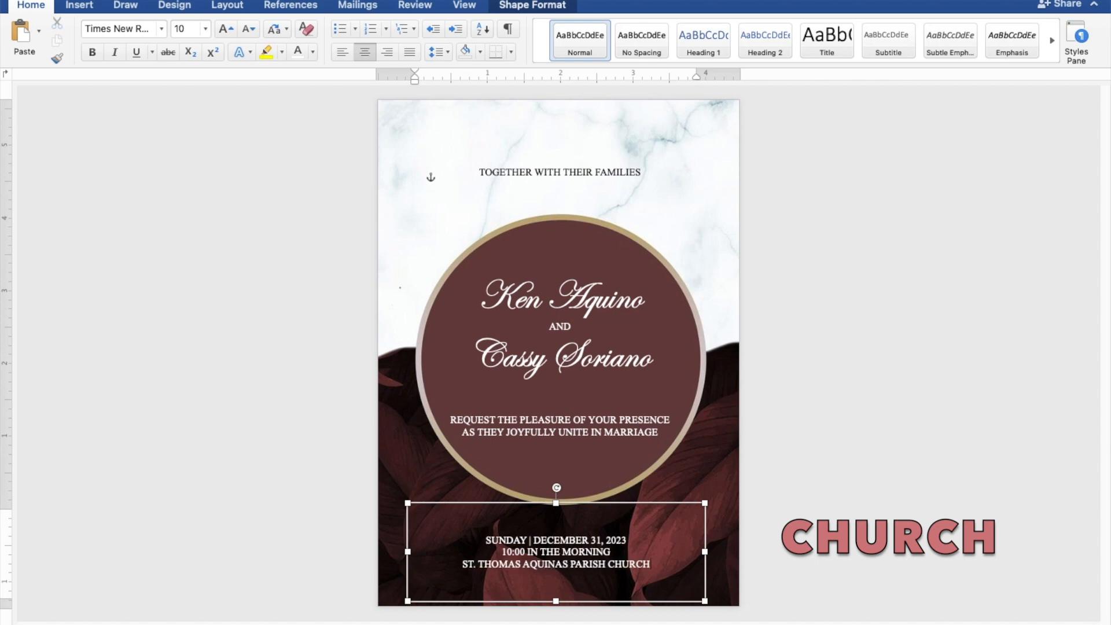
# Add the location "MANGALDAN, PANGASINAN" on a new line under the church name, followed by two line breaks.
pyautogui.press('Return')
pyautogui.write('MA')
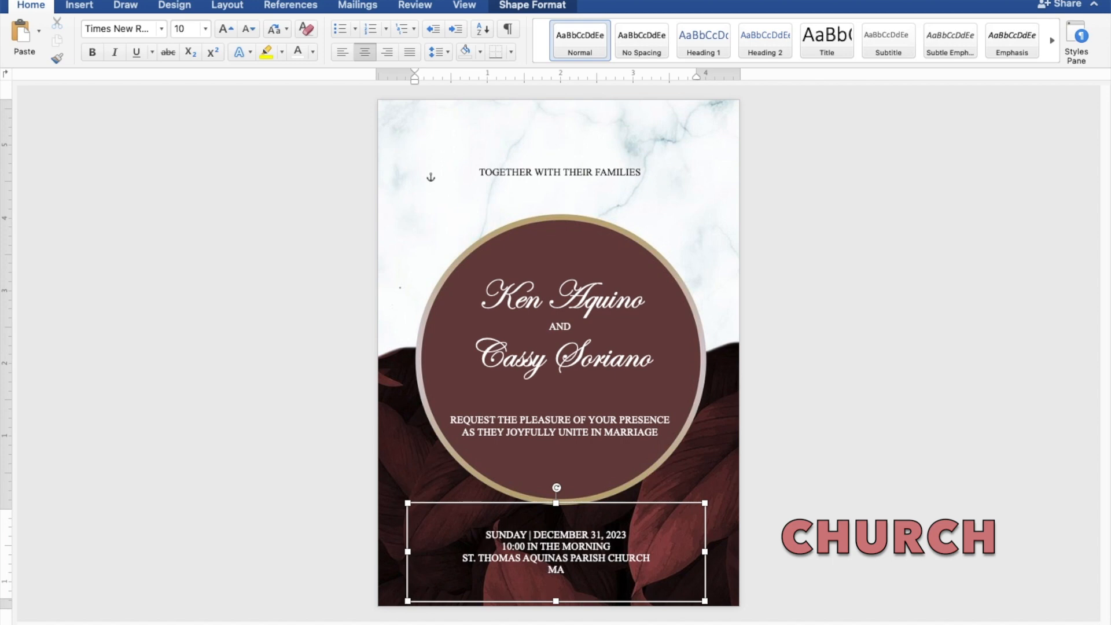
pyautogui.write('NGALDAN, PANGASINAN')
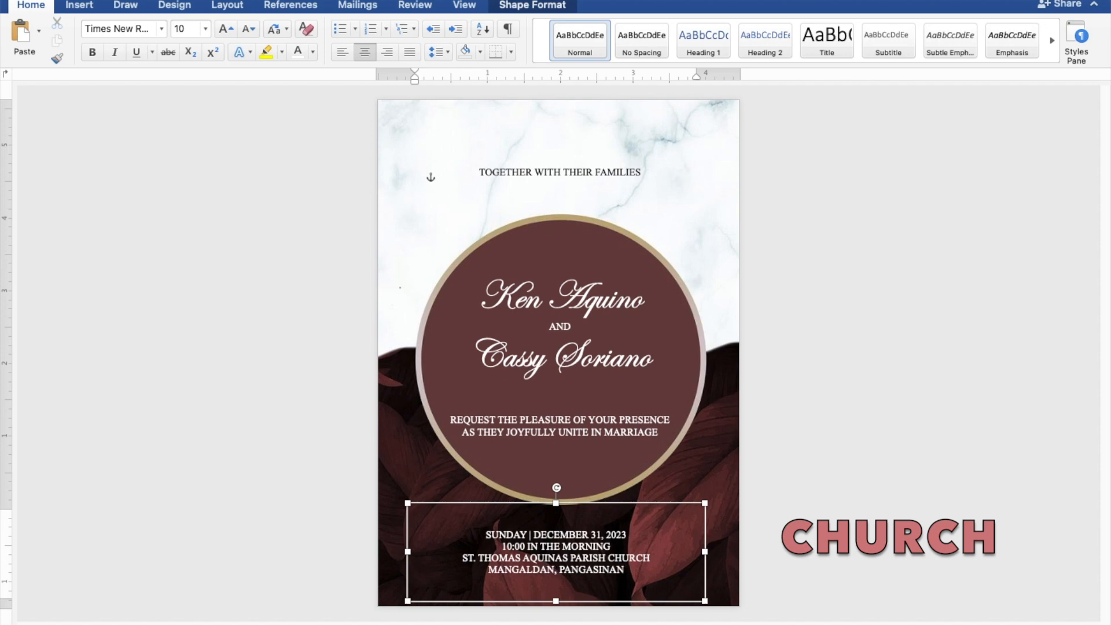
pyautogui.press('Return')
pyautogui.press('Return')
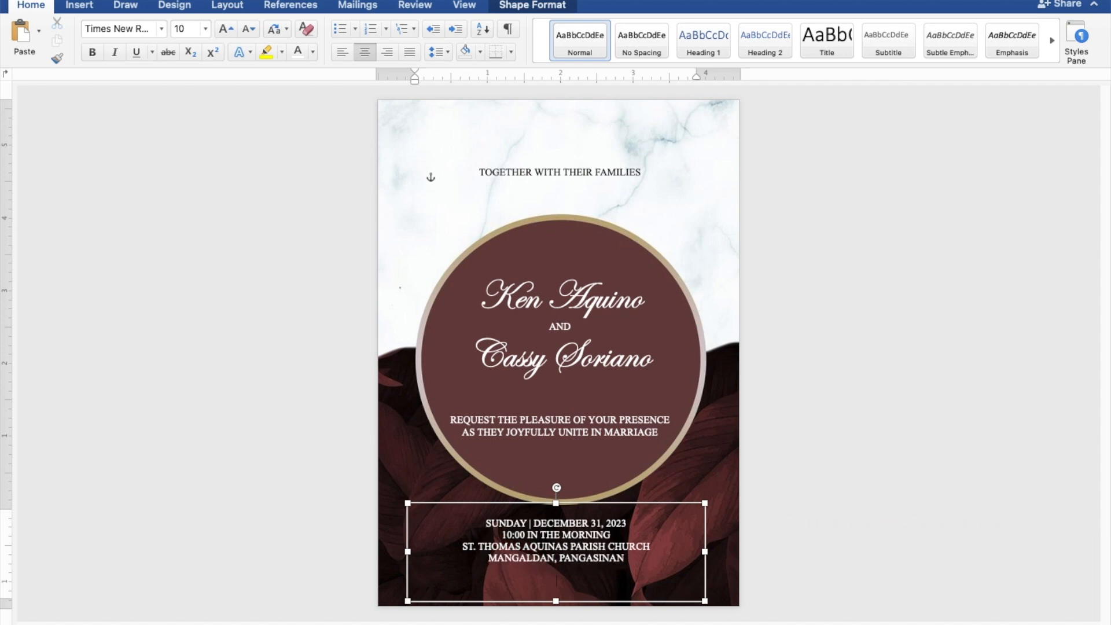
# Add the line "Reception to follow" below the location in the ceremony details text box.
pyautogui.write('Reception to follow')
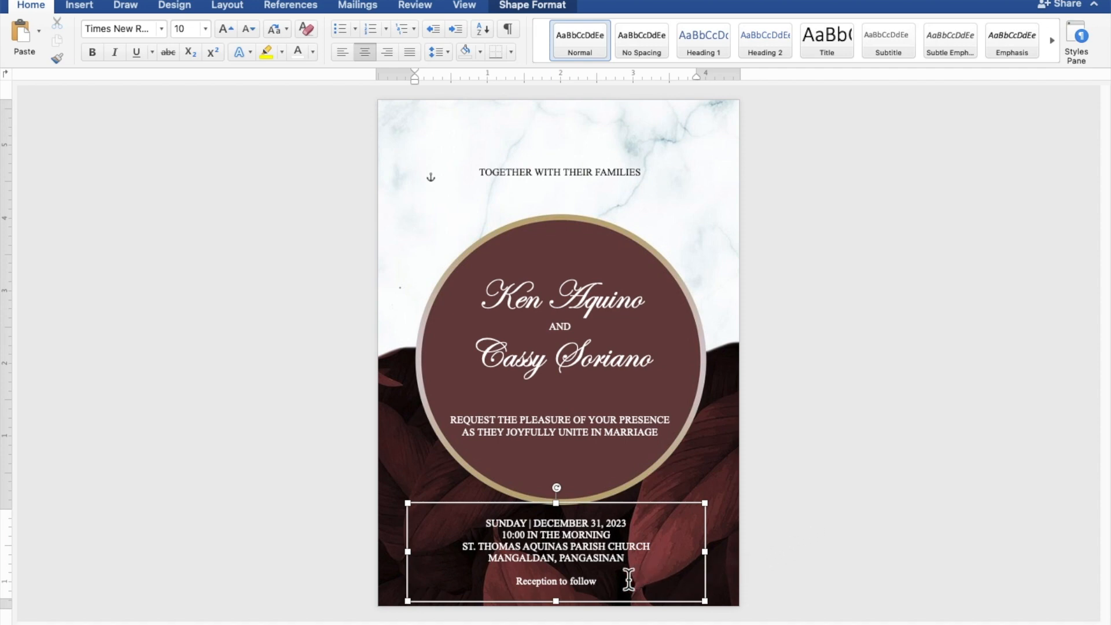
# Format the "Reception to follow" line in Edwardian Script ITC at size 20.
pyautogui.moveTo(604, 580); pyautogui.dragTo(538, 578)
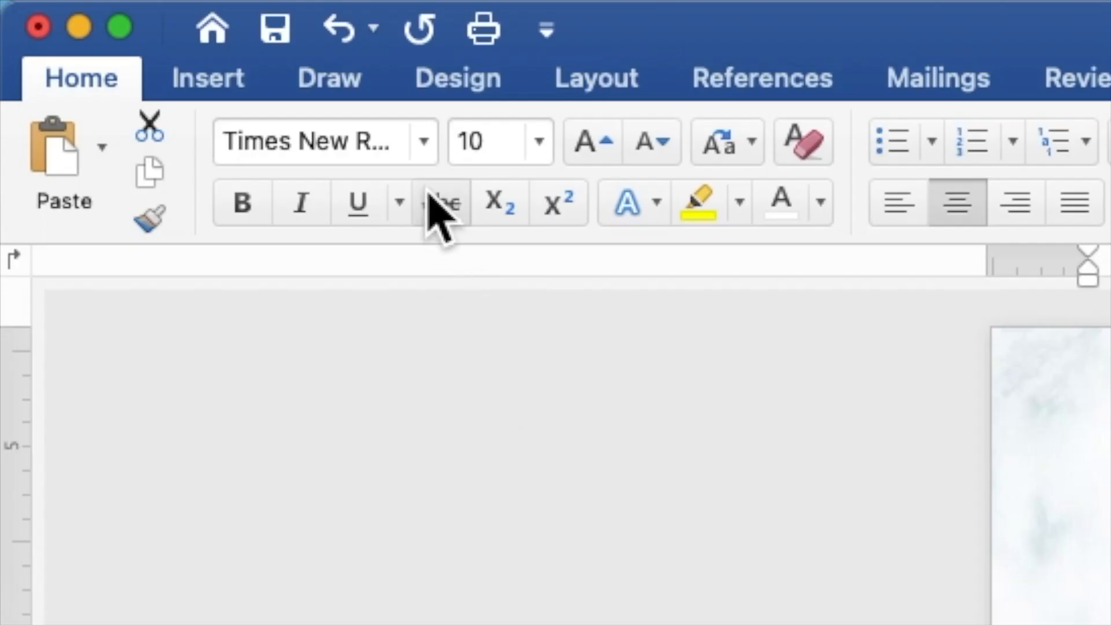
pyautogui.click(161, 28)
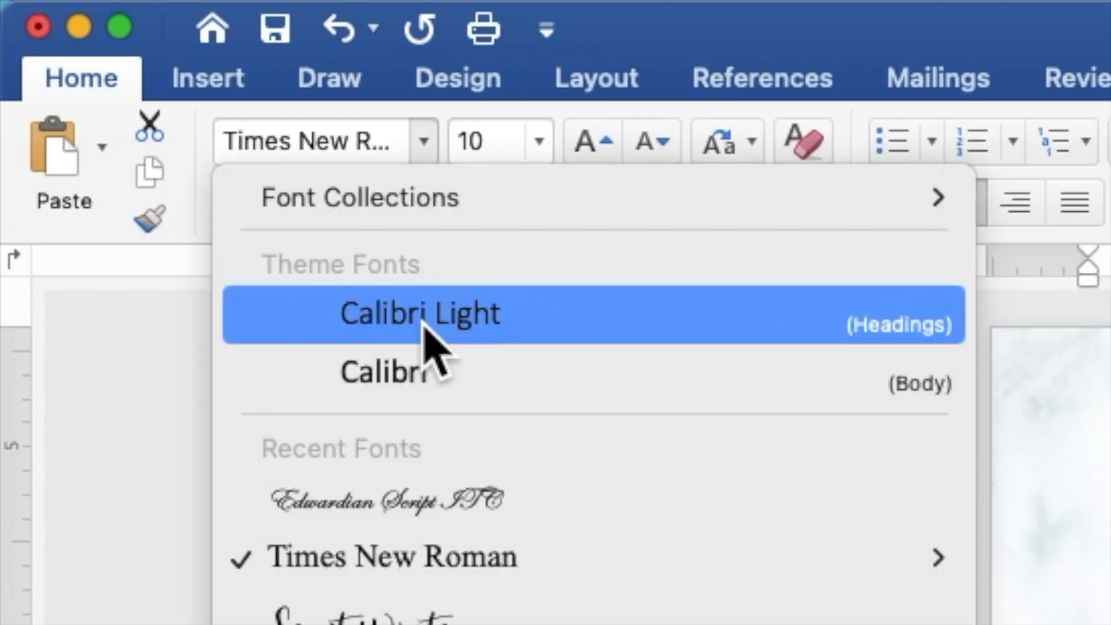
pyautogui.click(429, 480)
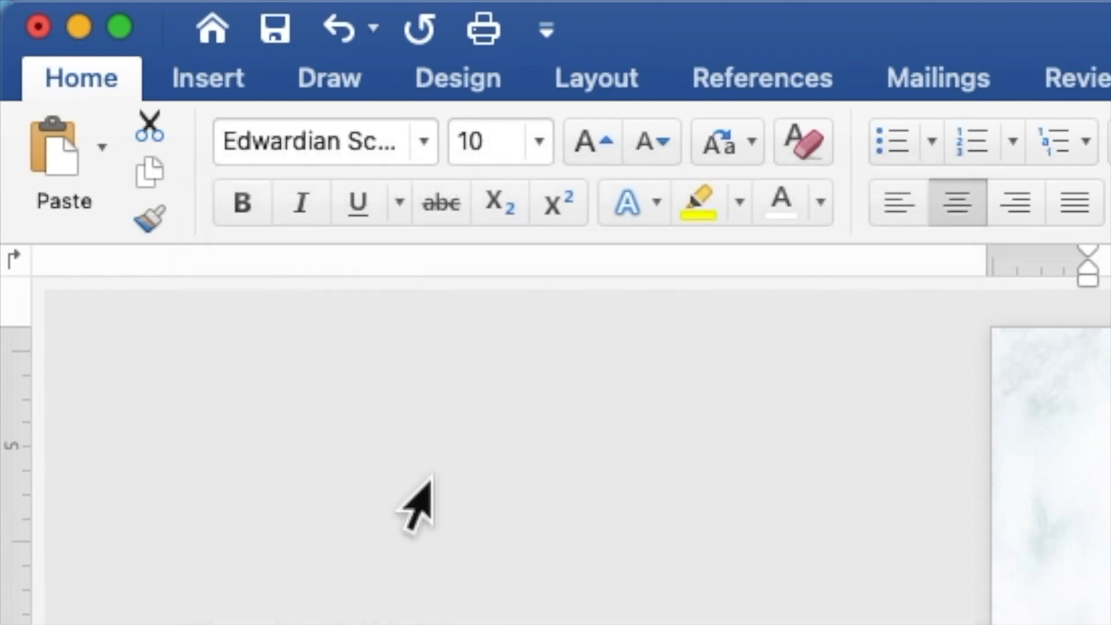
pyautogui.click(497, 141)
pyautogui.moveTo(498, 140); pyautogui.dragTo(458, 141)
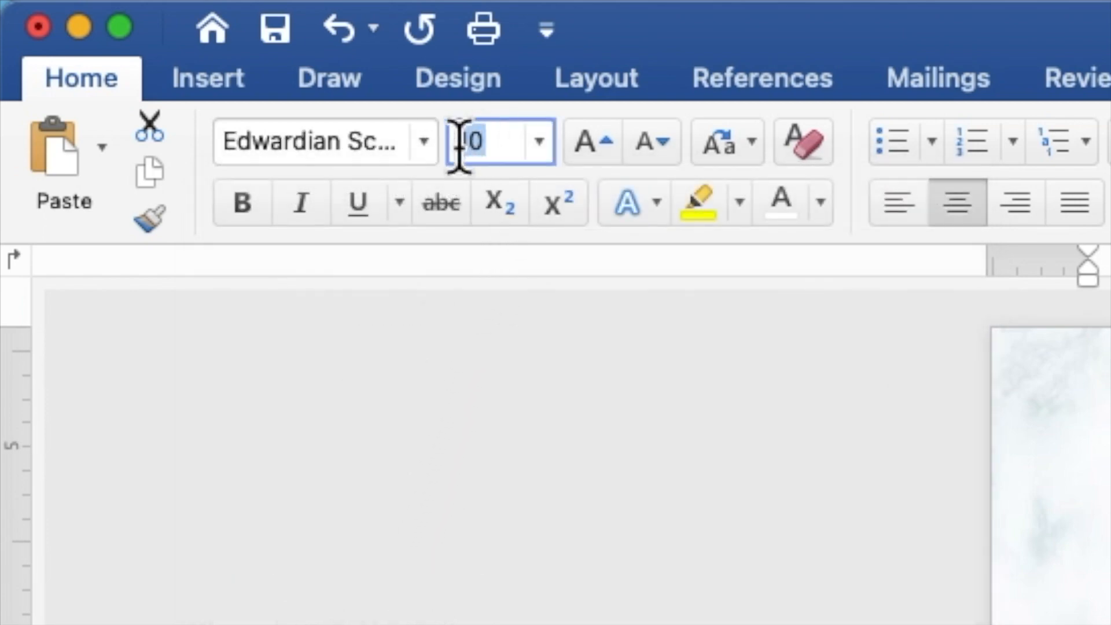
pyautogui.write('2')
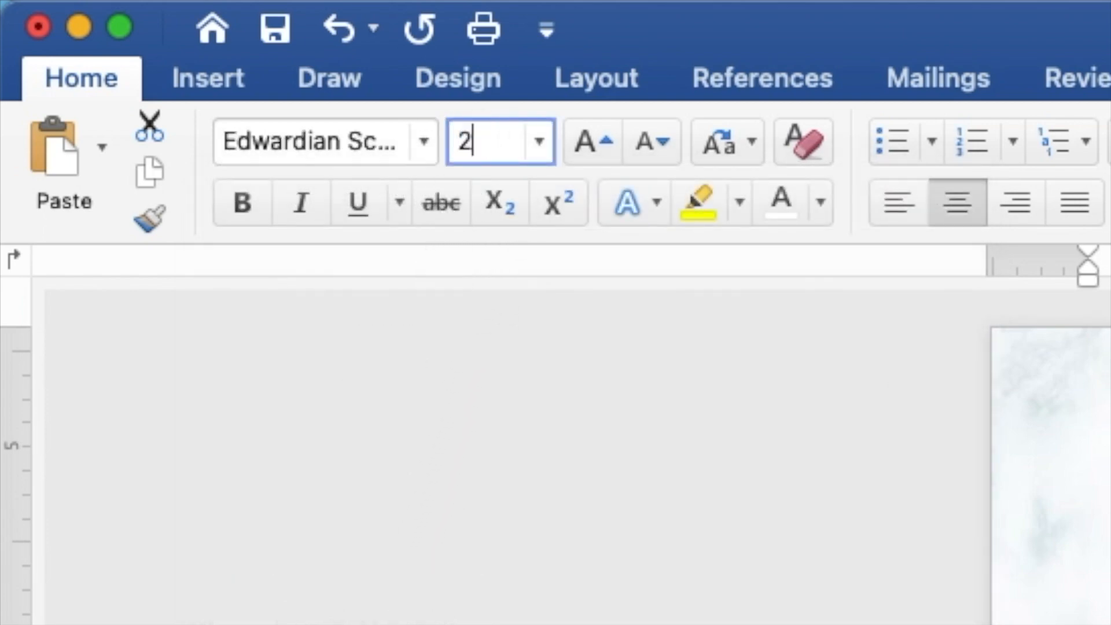
pyautogui.write('0')
pyautogui.press('Return')
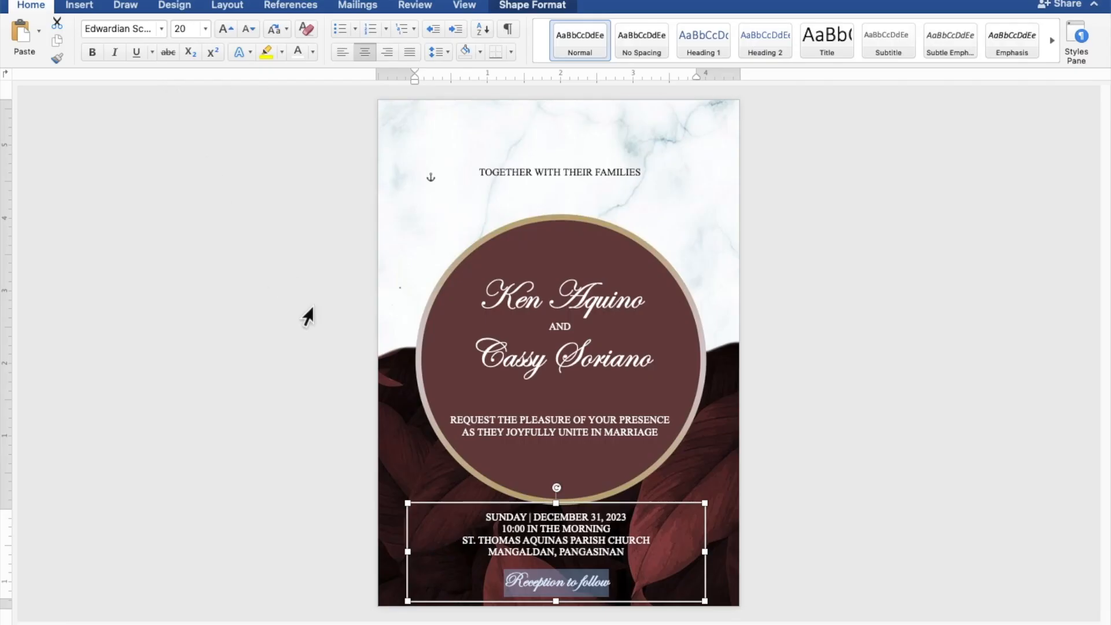
# Nudge the ceremony details text box two increments to the right and deselect it.
pyautogui.click(616, 504)
pyautogui.press('Right')
pyautogui.press('Right')
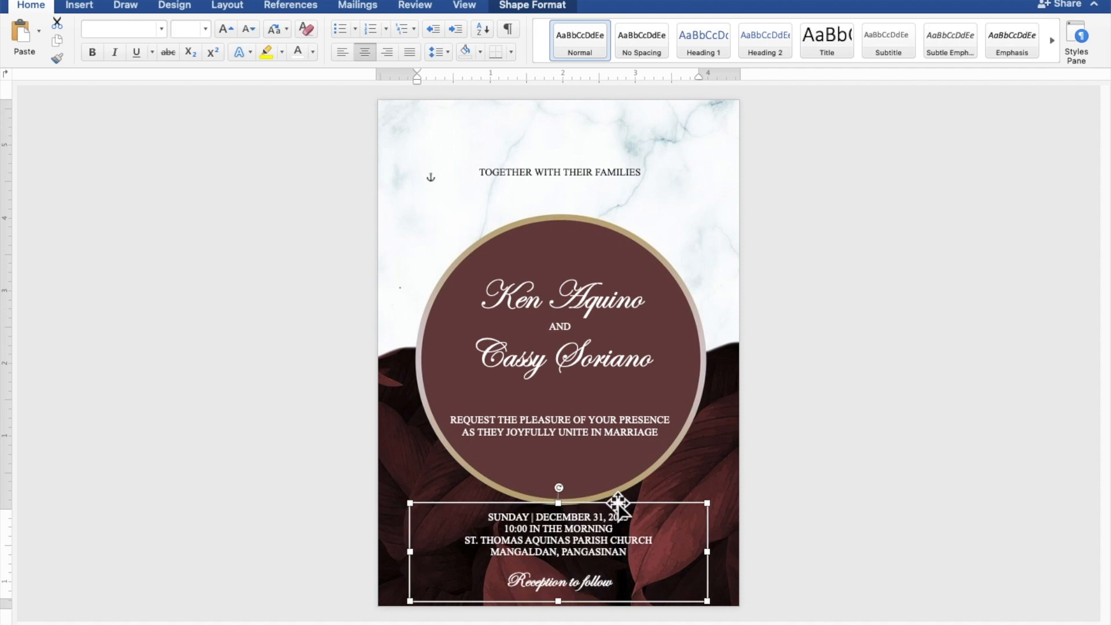
pyautogui.press('Escape')
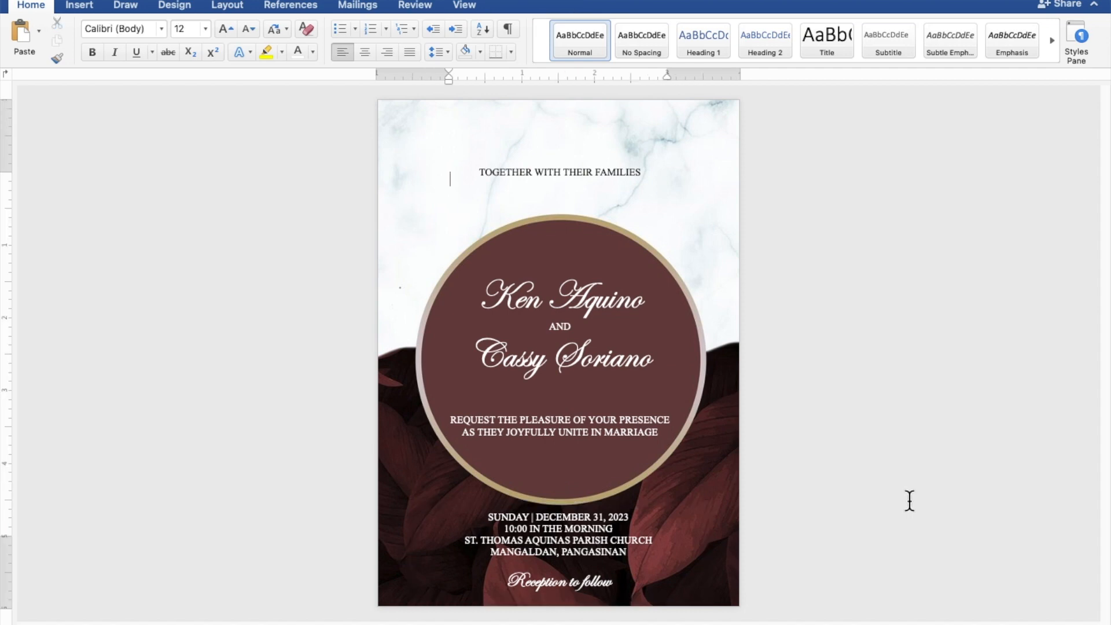
pyautogui.scroll(-2, 910, 501)
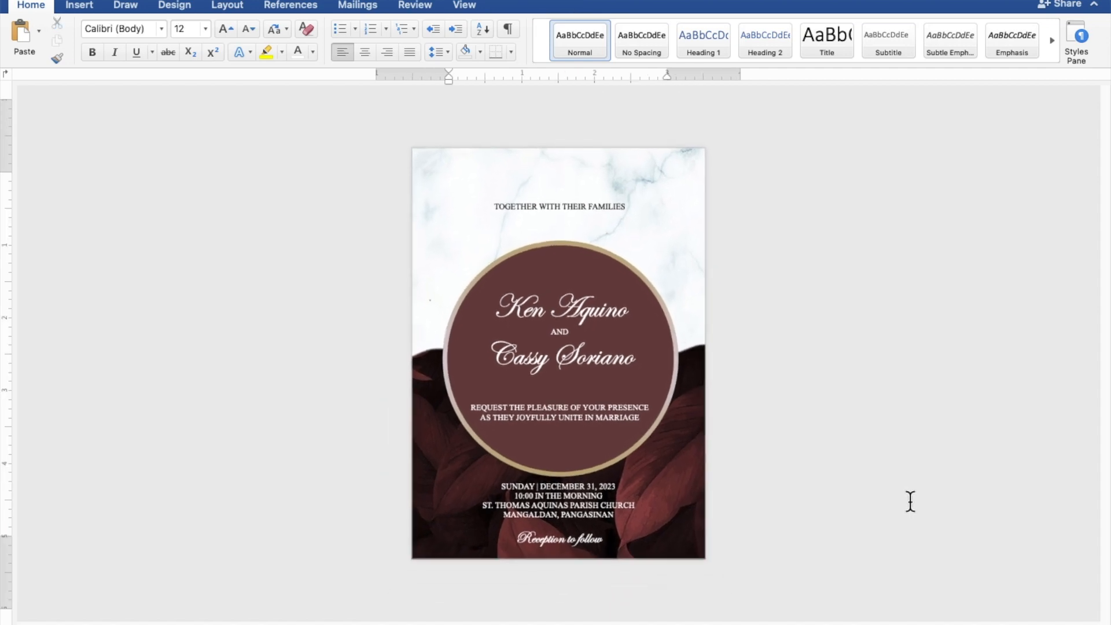
pyautogui.scroll(1, 910, 502)
pyautogui.scroll(2, 910, 502)
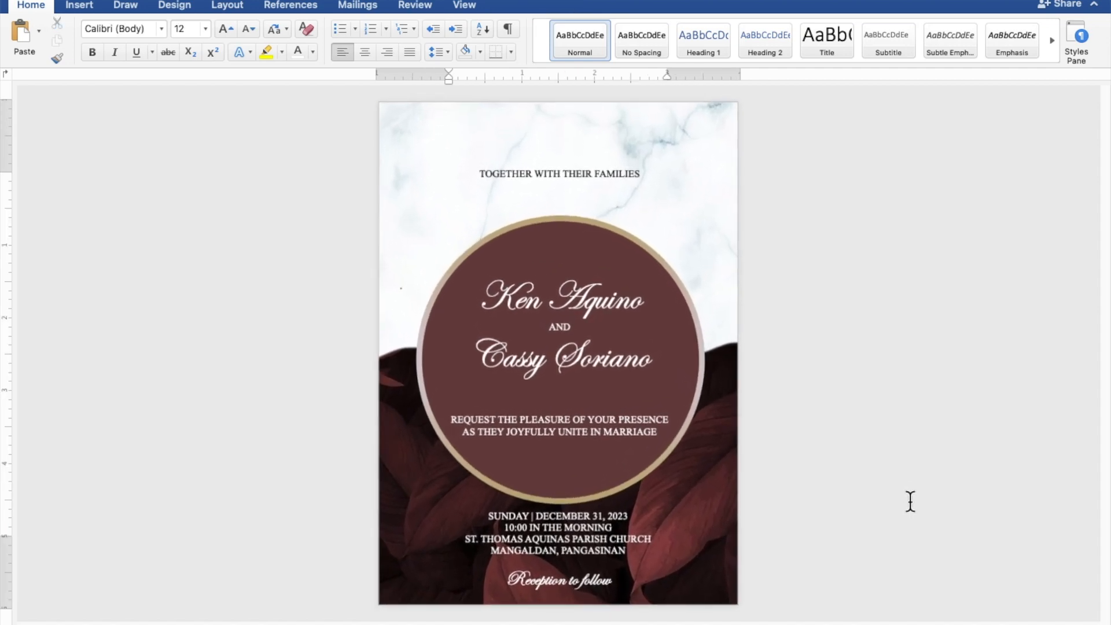